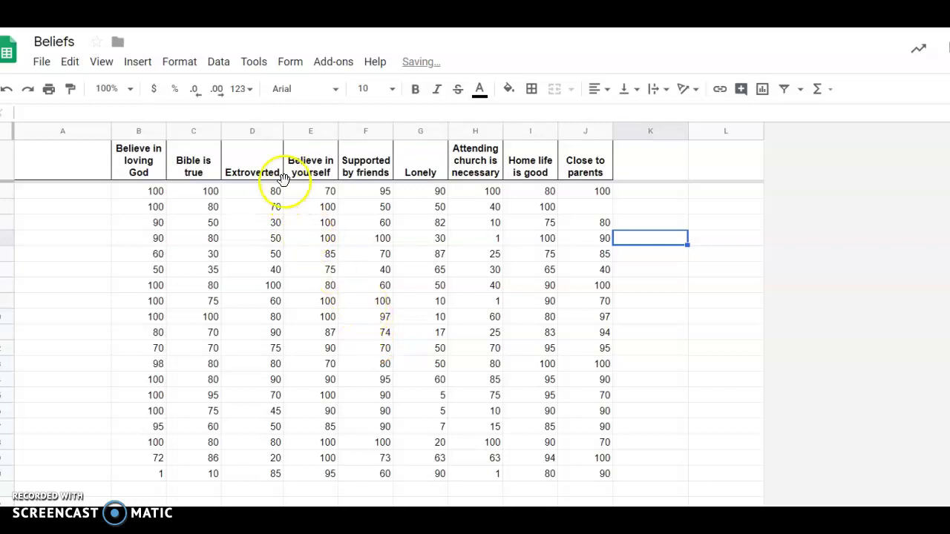
Step: Start the XLMiner Analysis ToolPak add-on from the Add-ons menu beside the Beliefs sheet
click(324, 65)
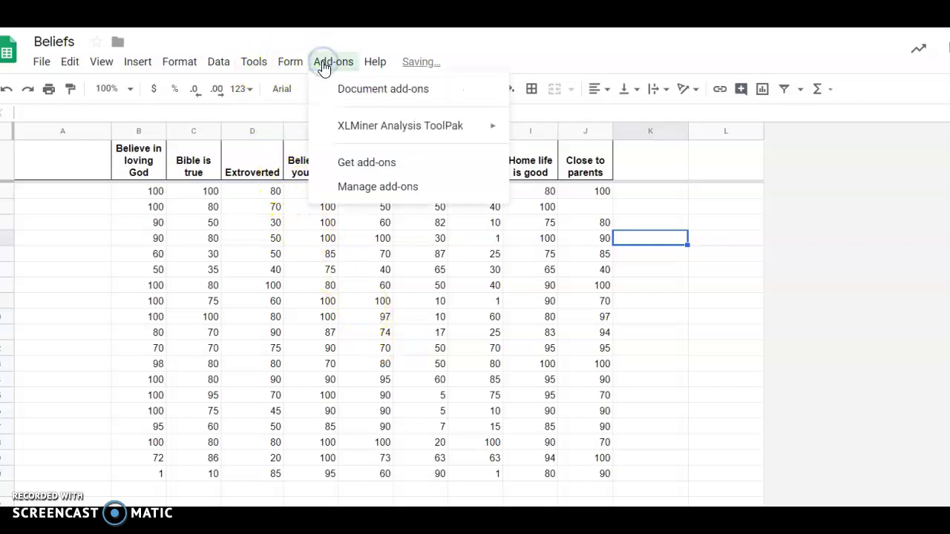
mouse_move(352, 132)
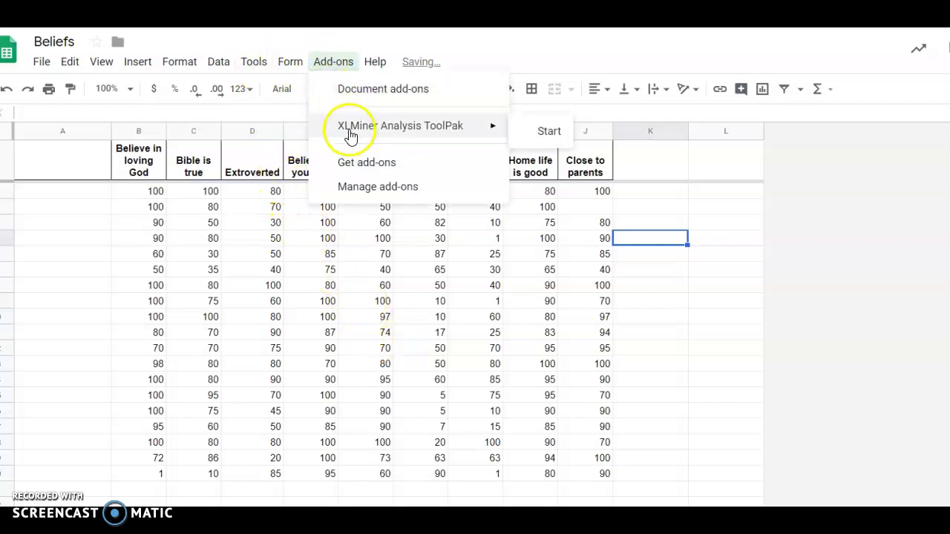
click(546, 131)
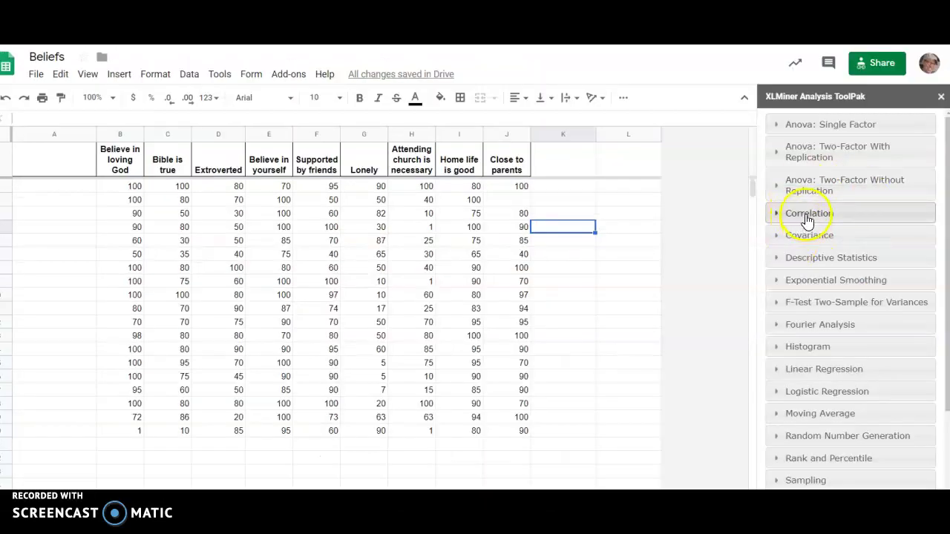
Step: Fill the Correlation form with input range B1:J20, Labels in First Row ticked, and output cell L2
click(806, 215)
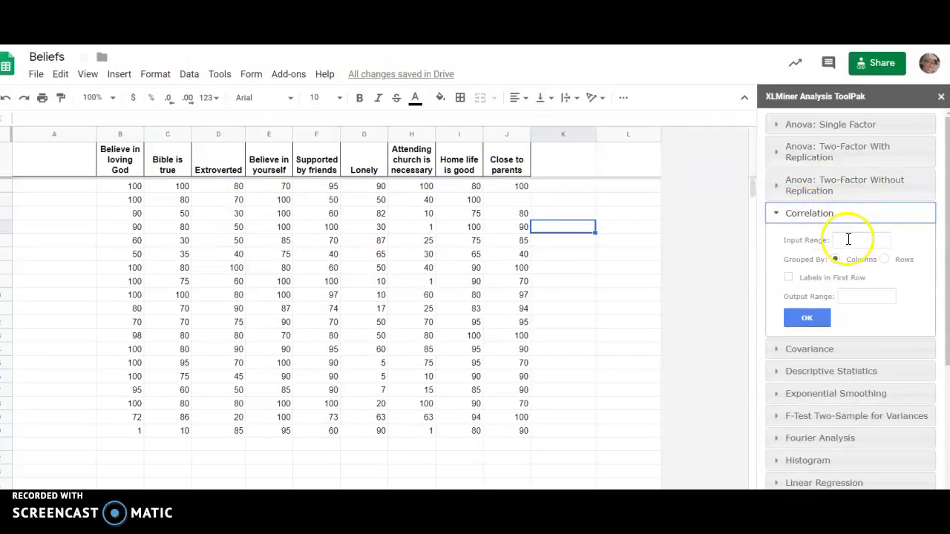
click(847, 239)
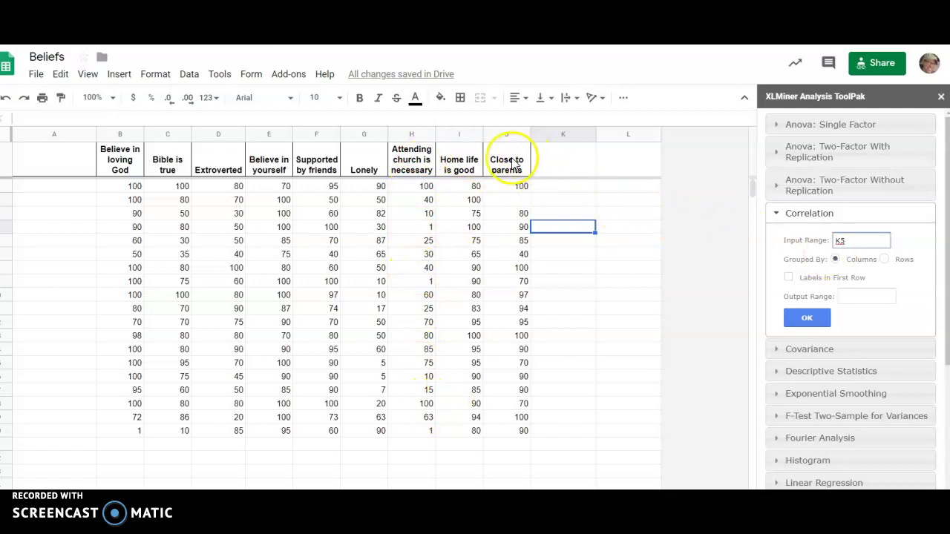
drag(514, 164, 119, 442)
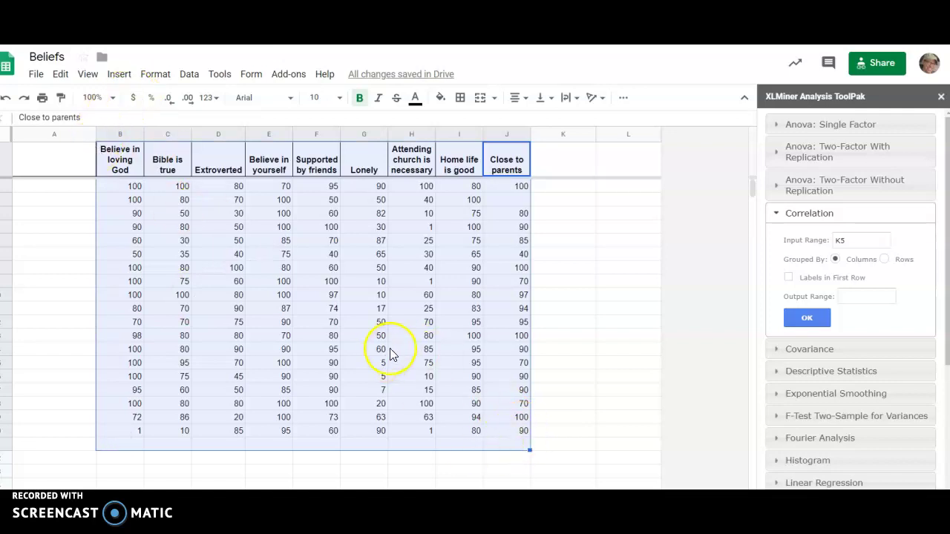
drag(495, 435, 118, 163)
click(857, 239)
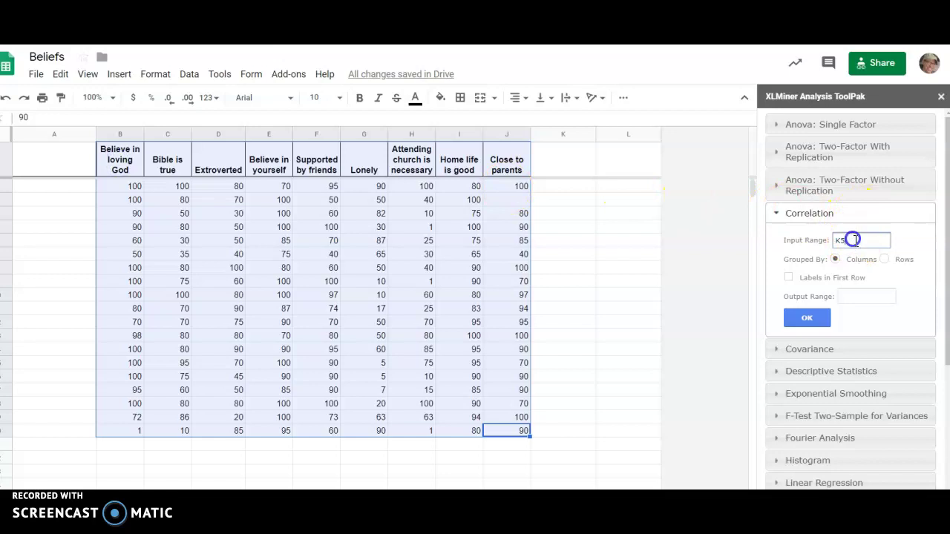
click(788, 280)
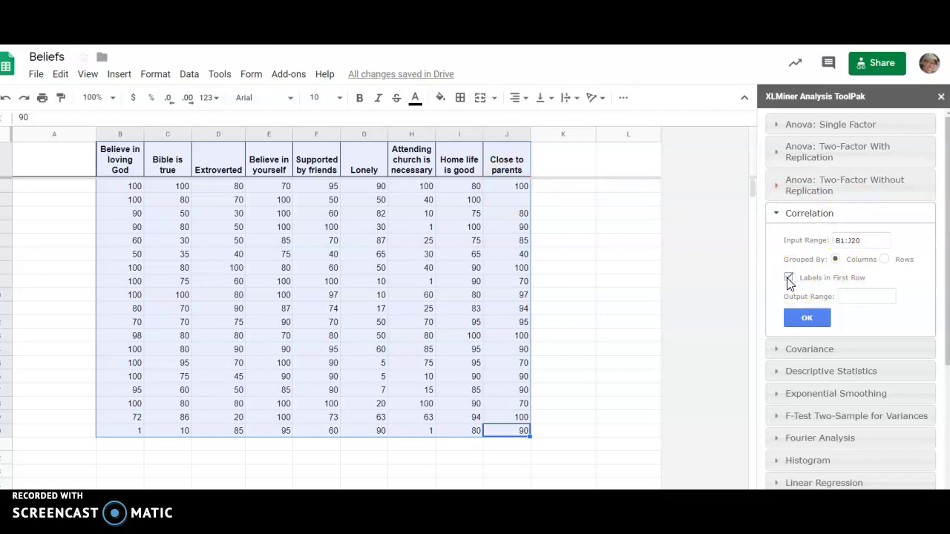
click(860, 297)
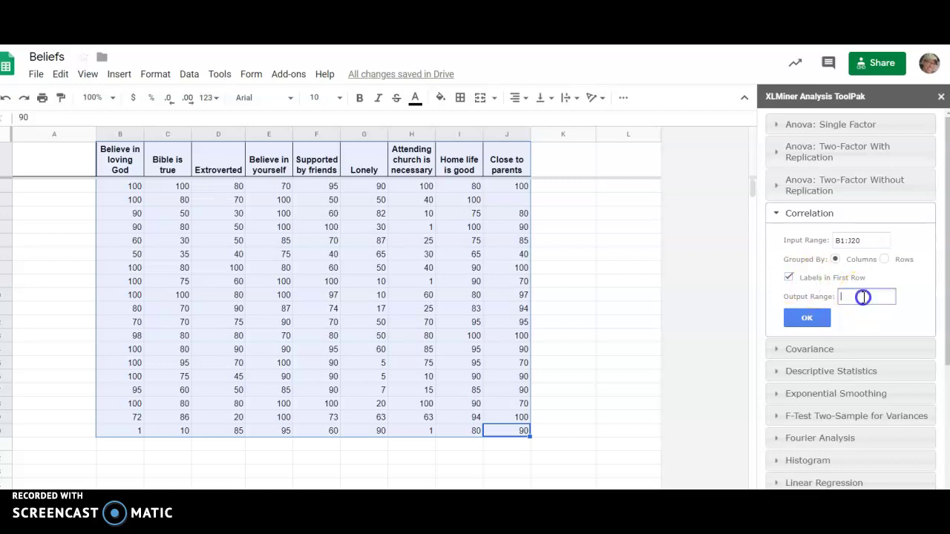
click(628, 186)
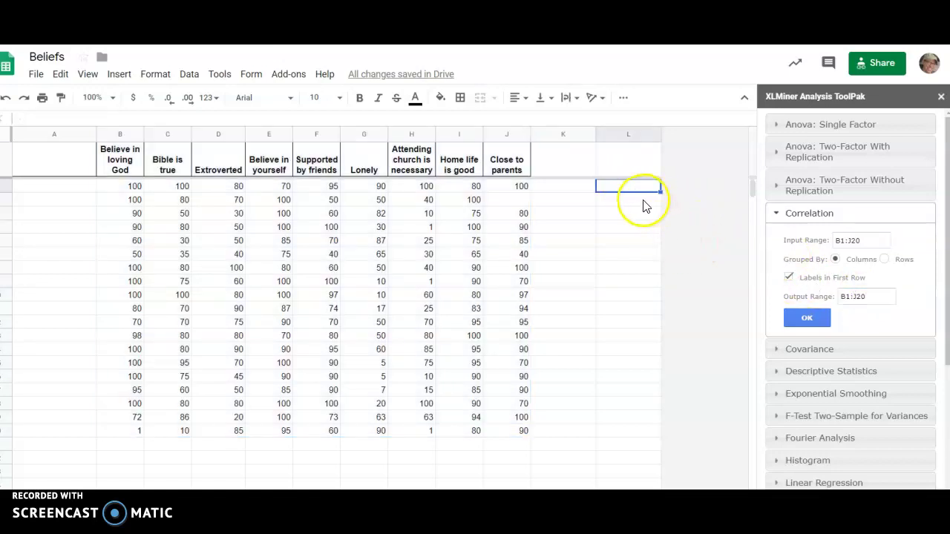
click(806, 319)
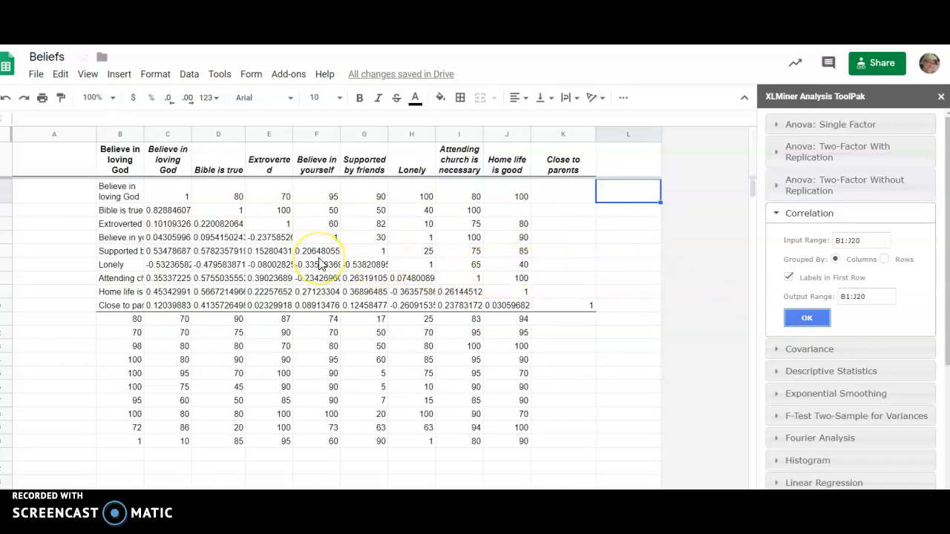
click(623, 252)
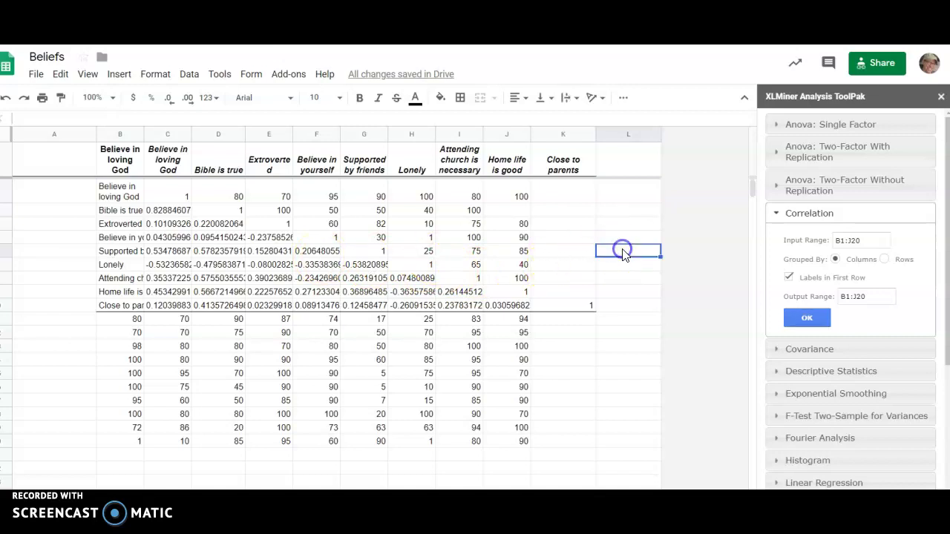
key(ctrl+z)
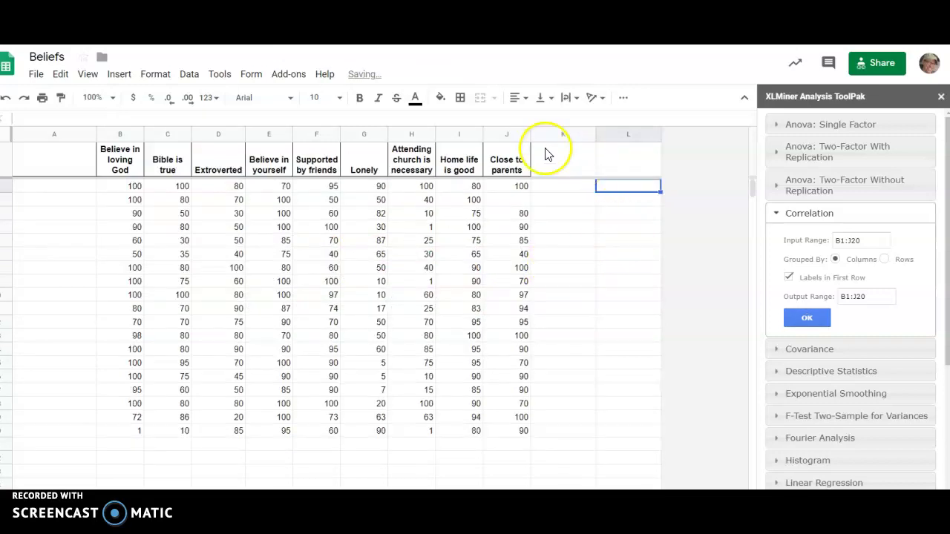
Step: Insert 11 empty columns to the right of column L
drag(127, 136, 615, 190)
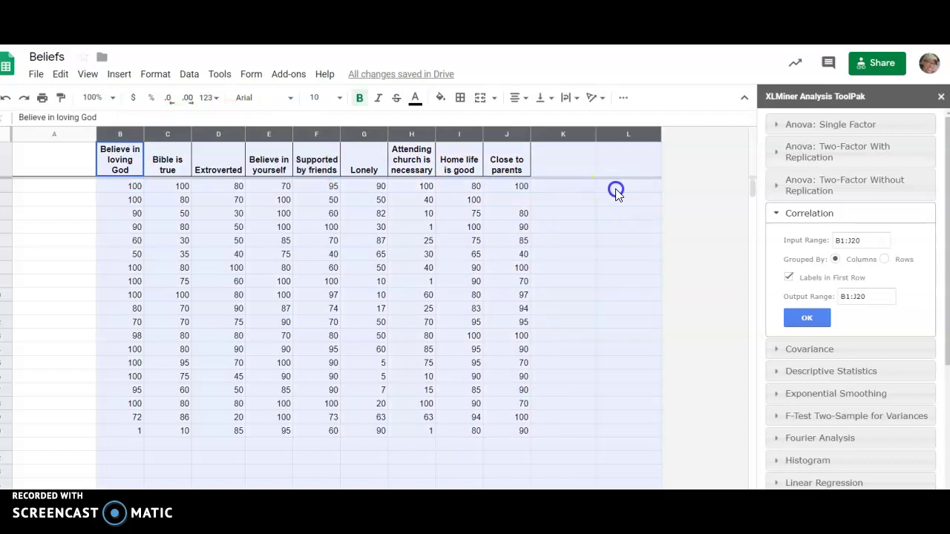
right_click(616, 136)
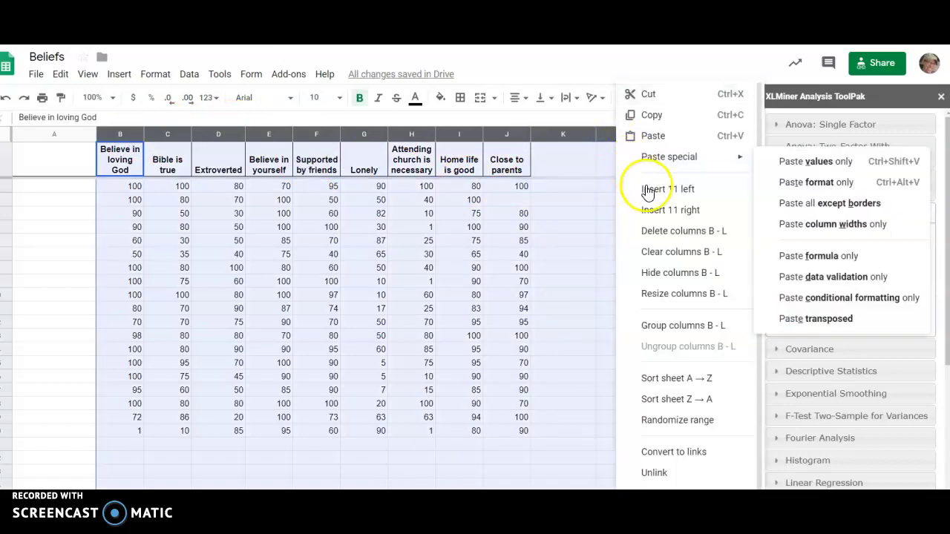
click(671, 210)
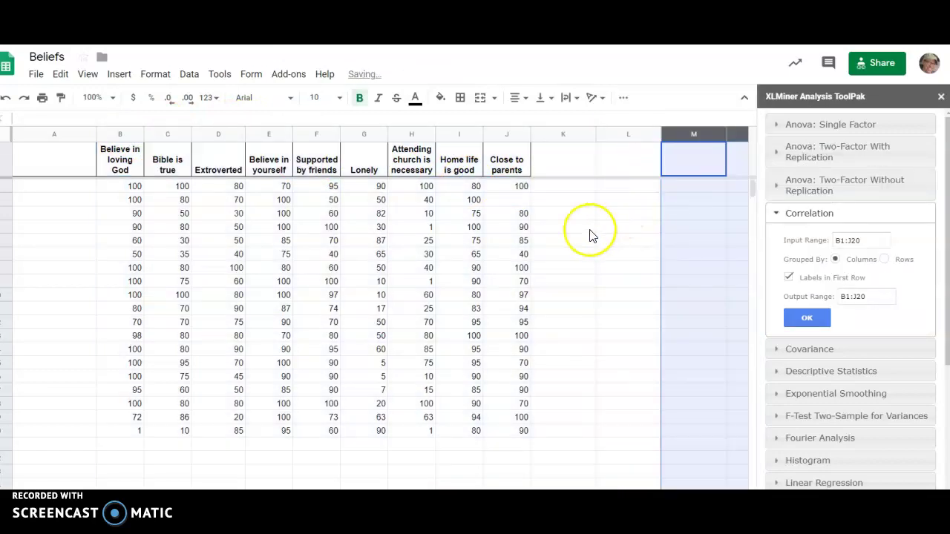
Step: Set the correlation output range to L2 and rerun the analysis
click(873, 297)
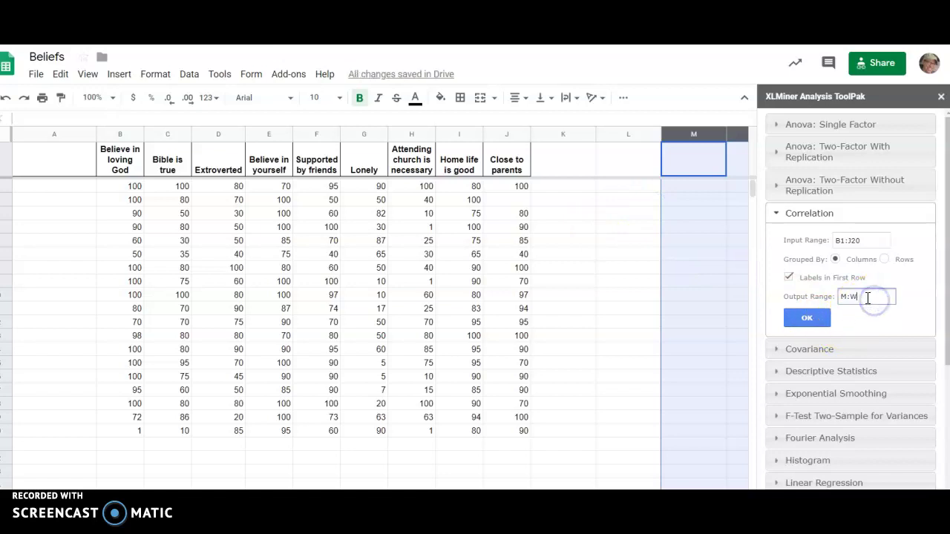
text(M:W)
click(628, 186)
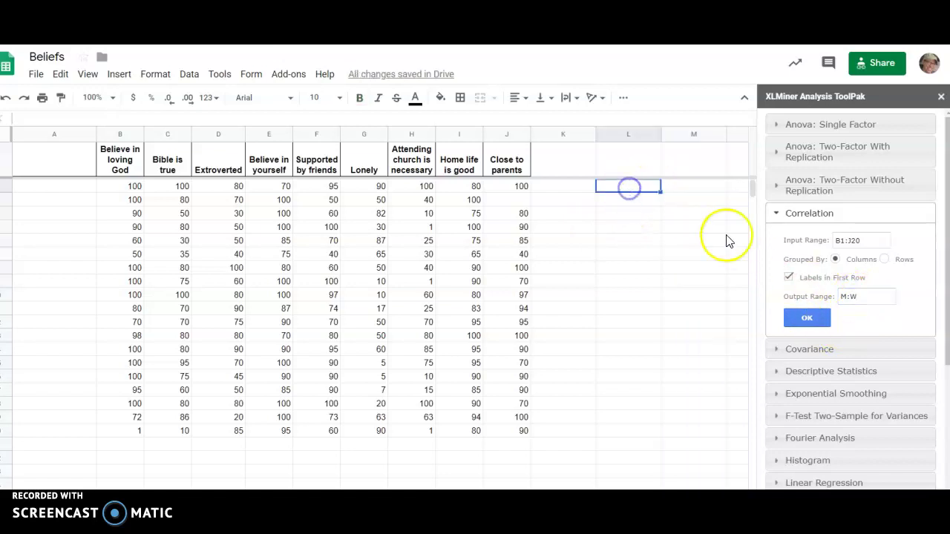
click(866, 296)
click(806, 318)
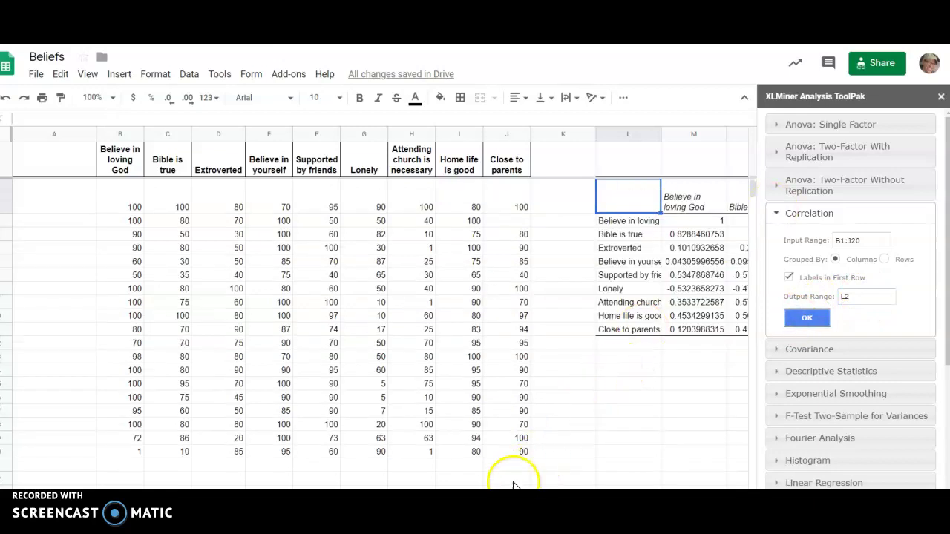
Step: Narrow the empty column K and widen column L so the matrix row labels fit
scroll(371, 296, right, 10)
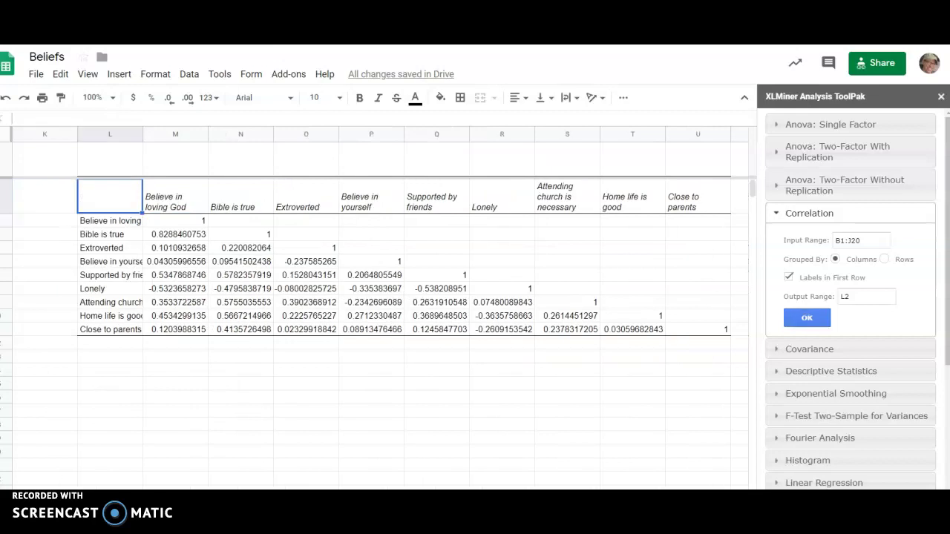
drag(142, 134, 167, 134)
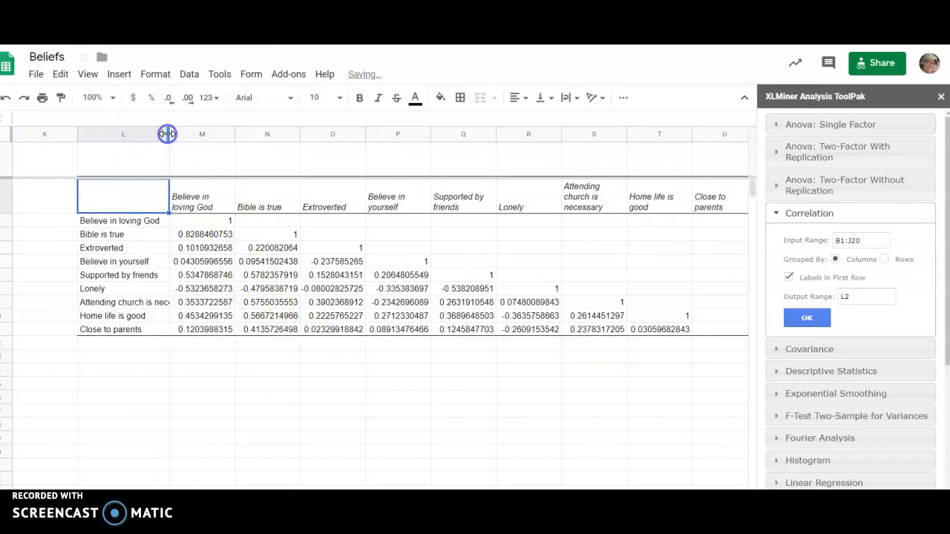
drag(78, 134, 47, 132)
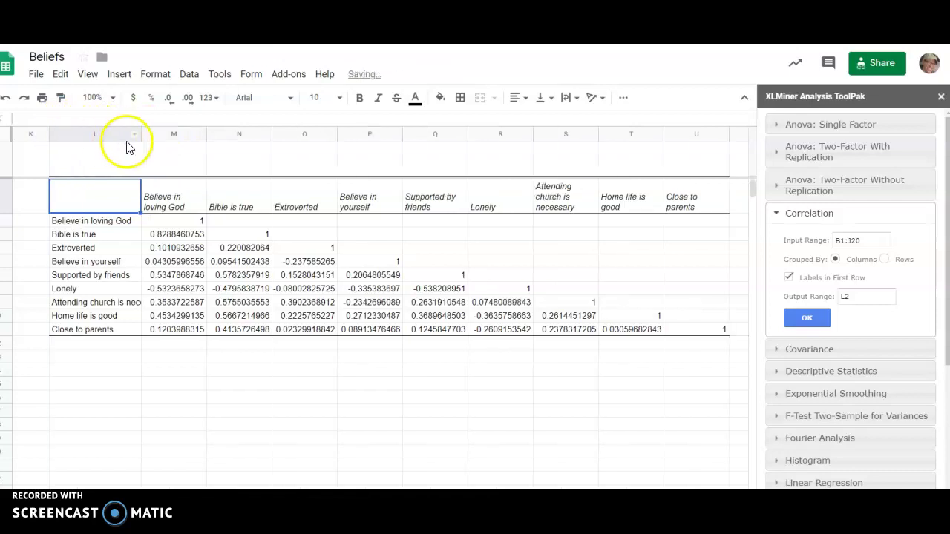
drag(141, 134, 152, 133)
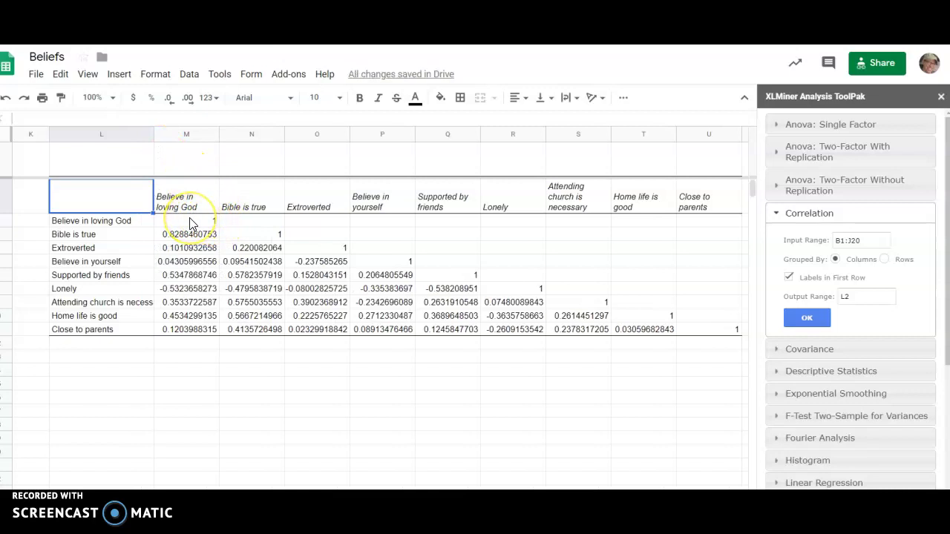
drag(190, 220, 706, 329)
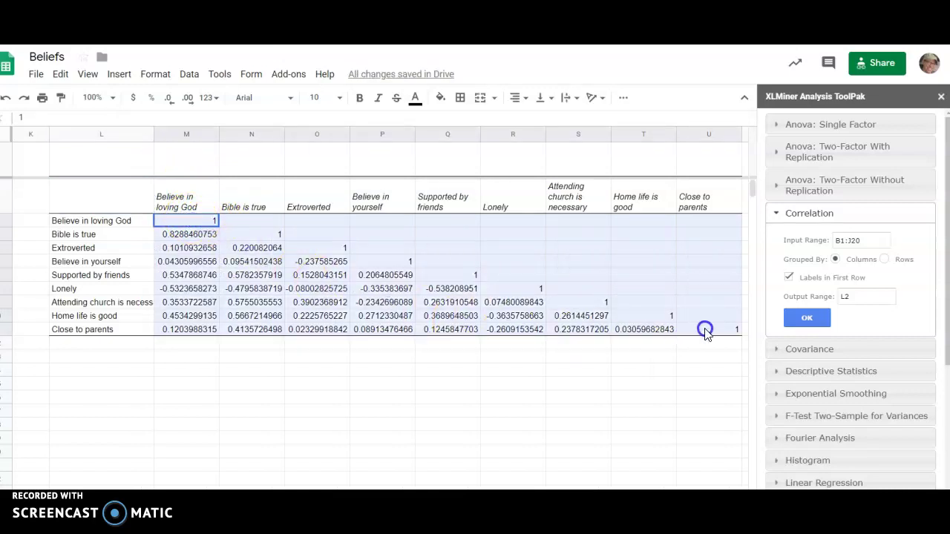
Step: Apply a conditional colour scale to M3:U11 with a red minpoint and a green maxpoint
click(152, 76)
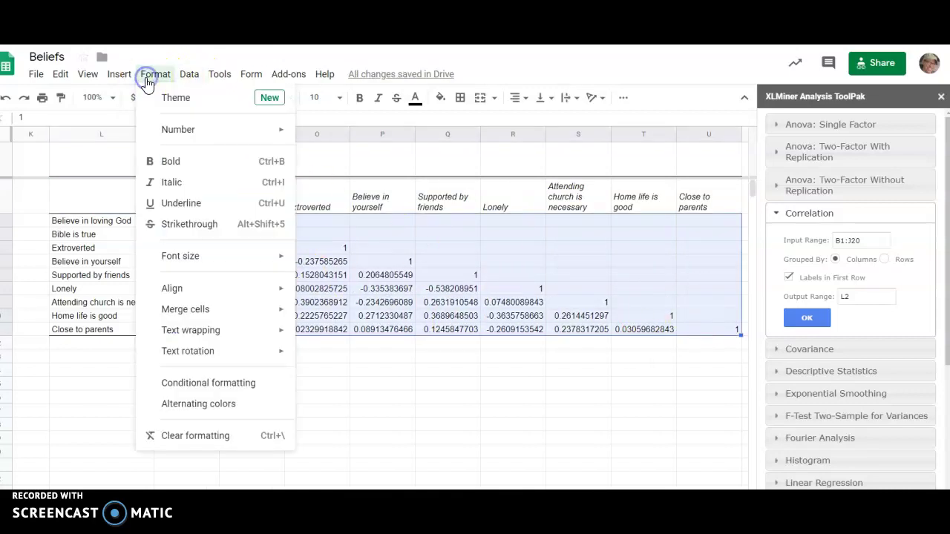
click(215, 384)
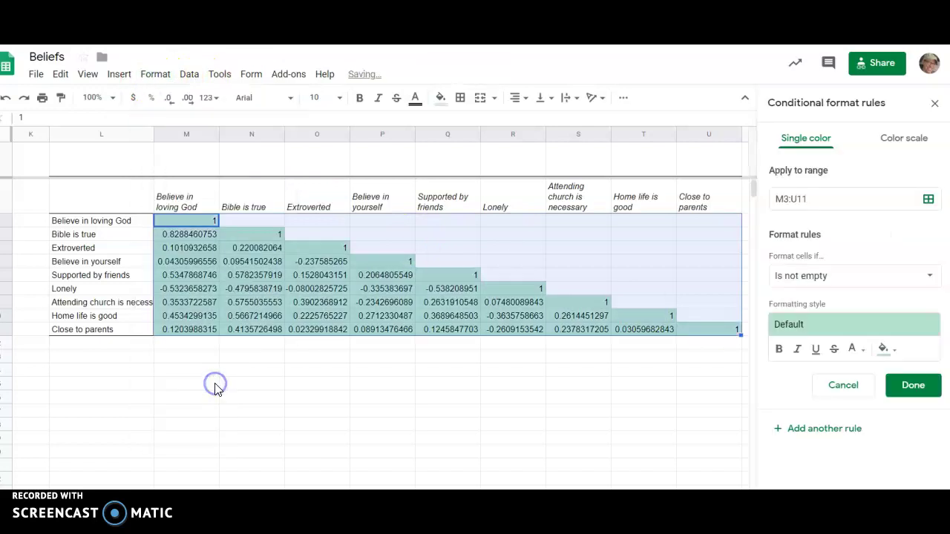
click(892, 141)
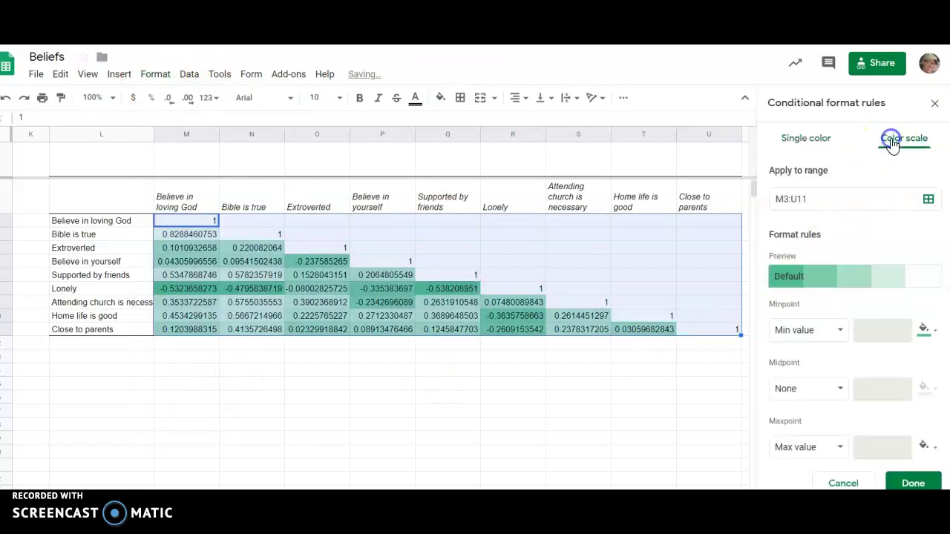
click(923, 328)
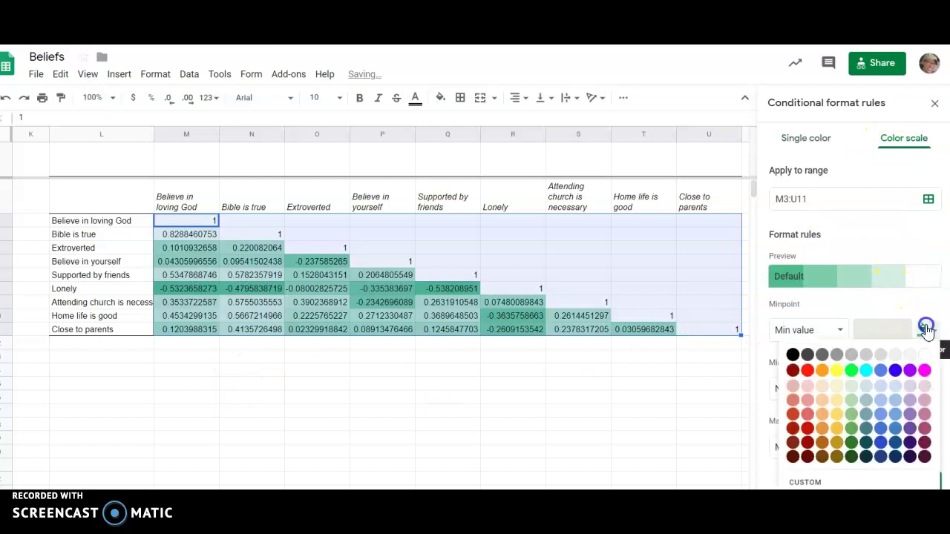
click(806, 370)
click(924, 445)
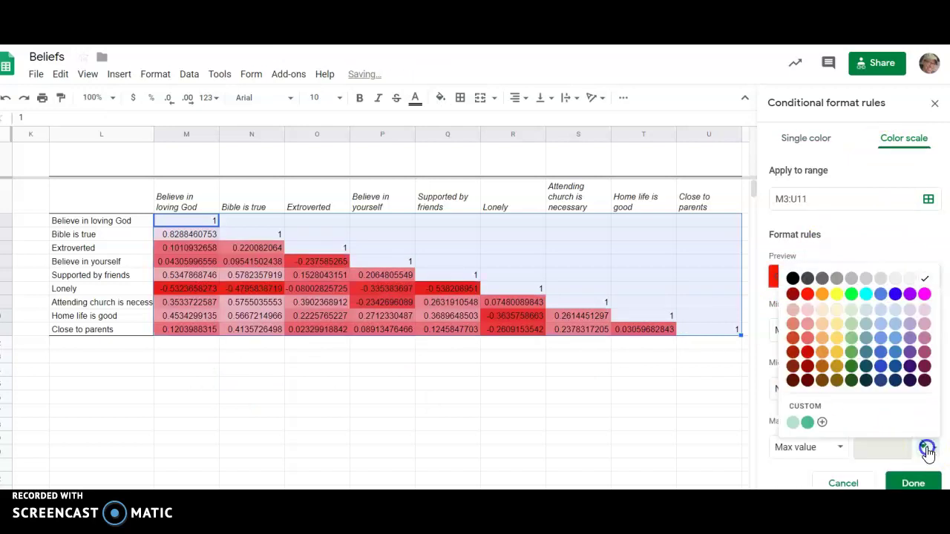
click(851, 297)
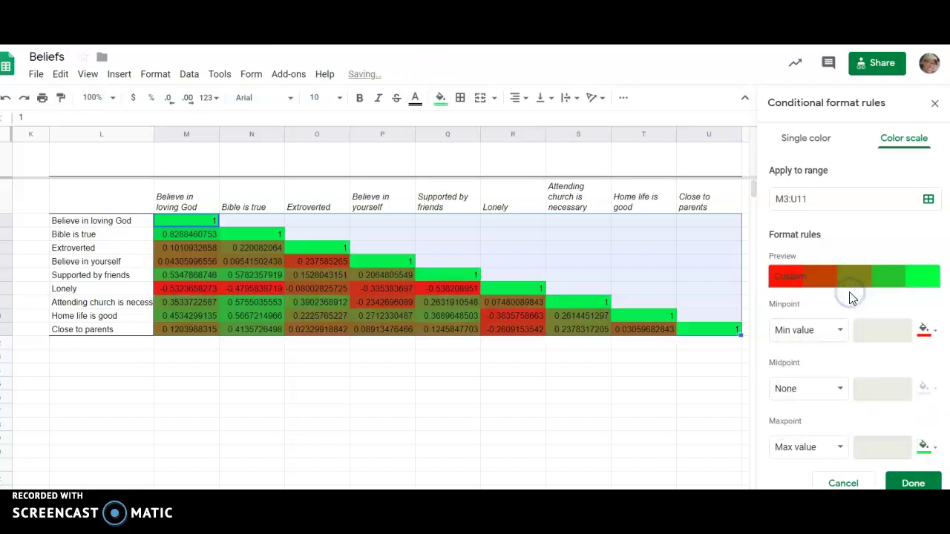
click(505, 371)
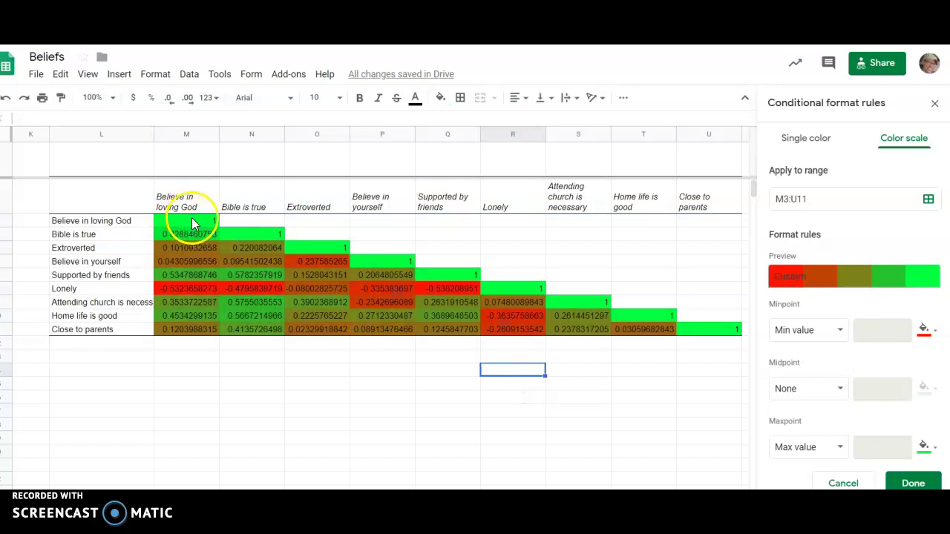
Step: Delete each diagonal 1 from M3 diagonally down to U11, leaving those cells blank
click(124, 234)
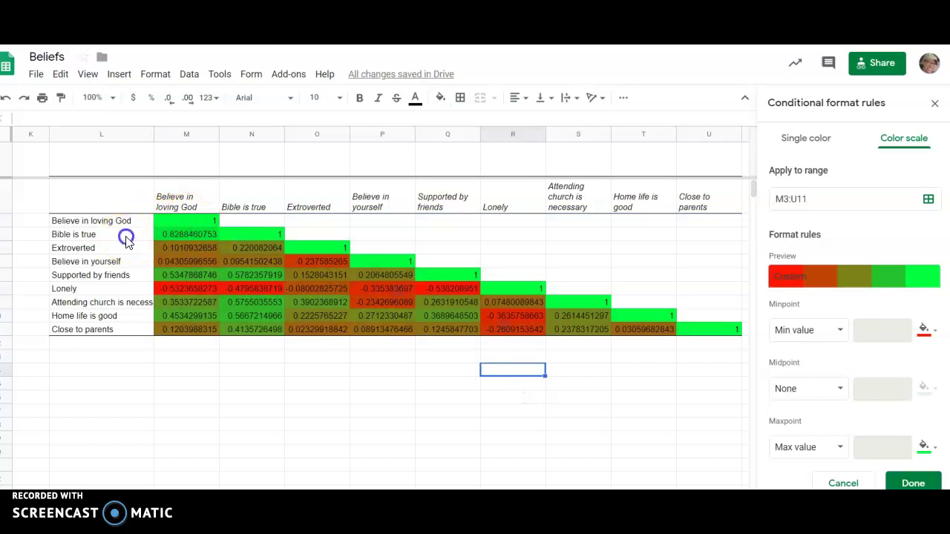
click(250, 233)
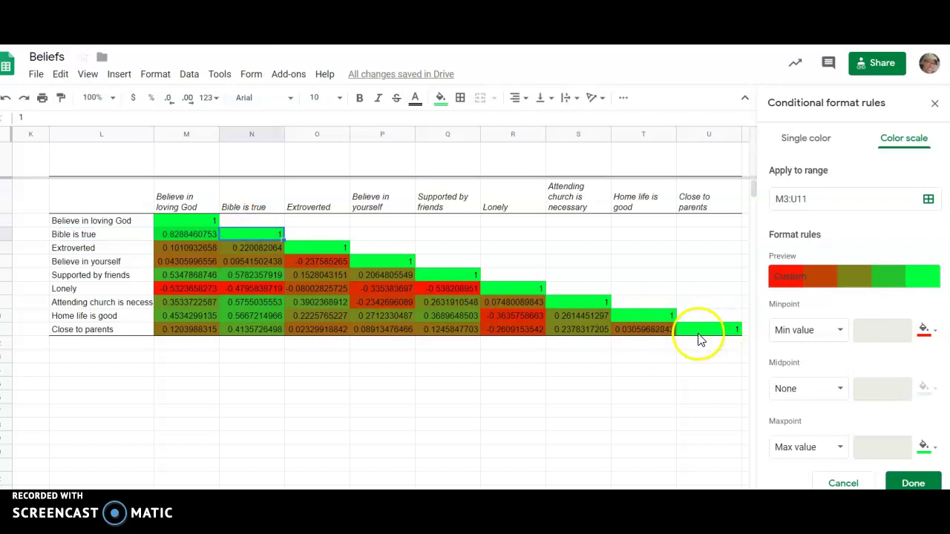
click(205, 223)
key(Delete)
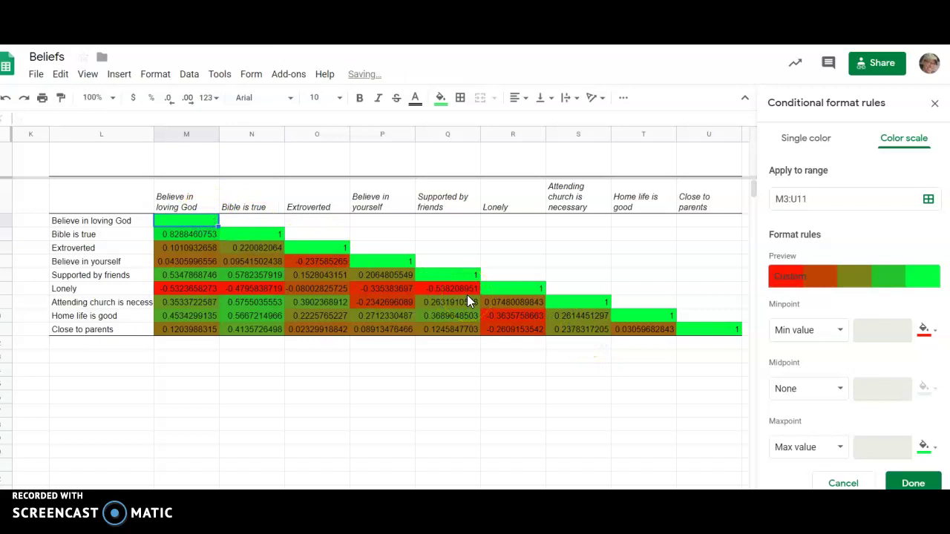
key(Down)
key(Right)
key(Delete)
key(Down)
key(Right)
key(Delete)
key(Down)
key(Right)
key(Delete)
key(Down)
key(Right)
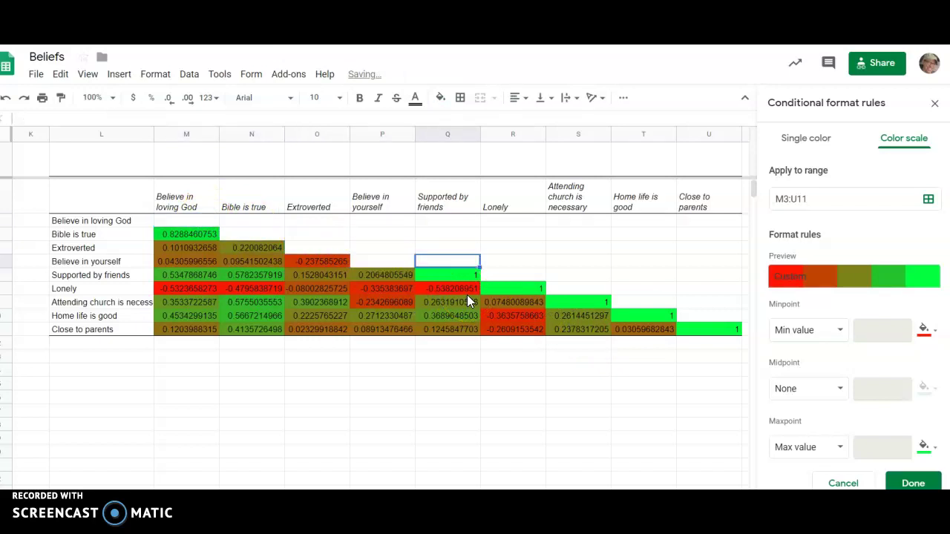
key(Delete)
key(Down)
key(Right)
key(Delete)
key(Down)
key(Right)
key(Delete)
key(Down)
key(Right)
key(Delete)
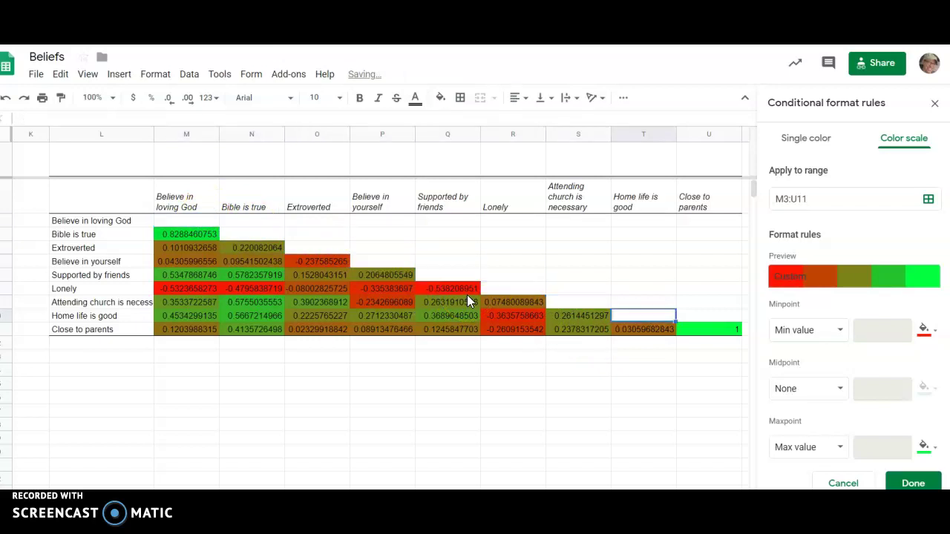
key(Down)
key(Right)
key(Delete)
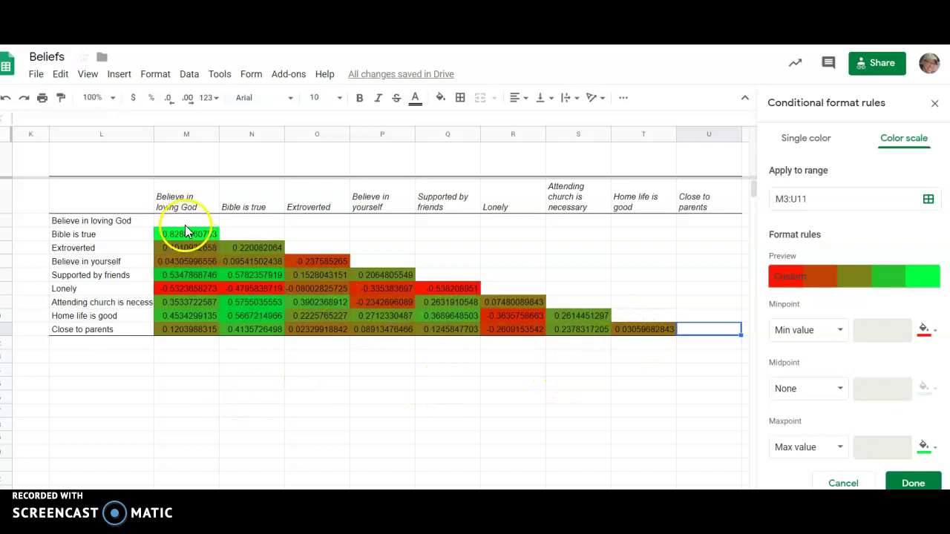
Step: Apply the Number format to the correlation matrix so values show two decimals, e.g. 0.83
drag(181, 220, 636, 333)
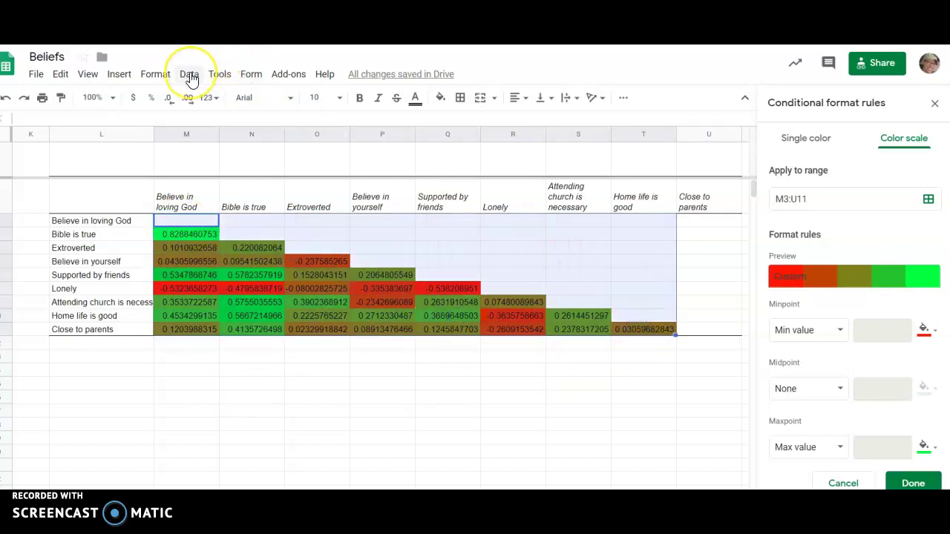
click(158, 76)
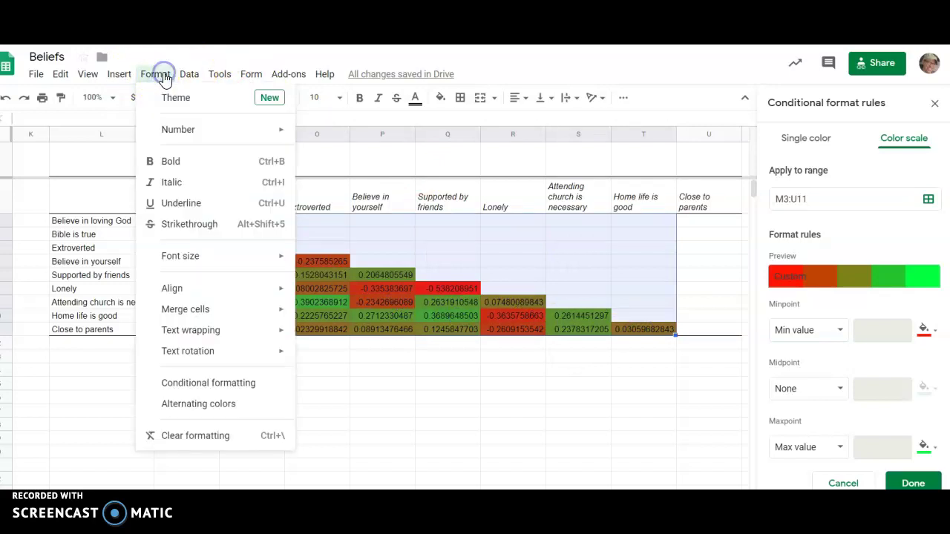
click(184, 135)
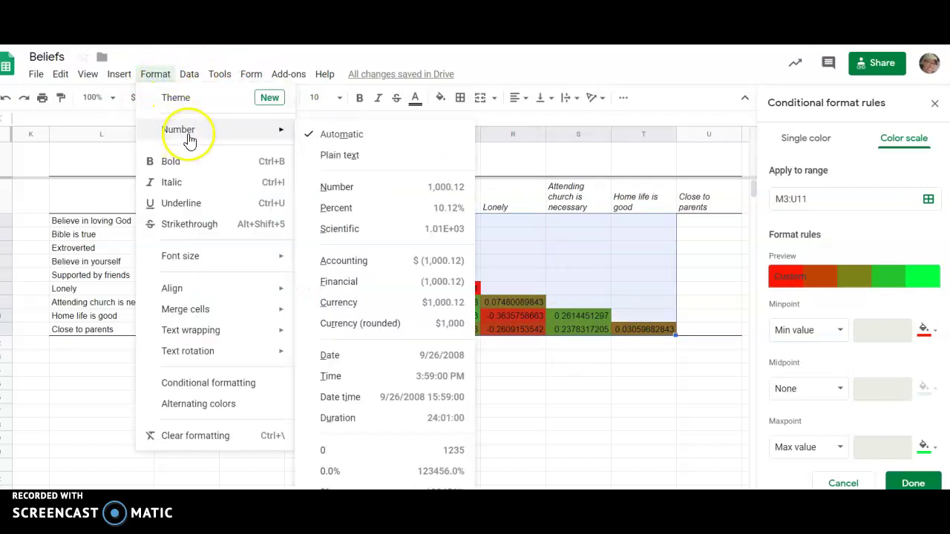
click(384, 191)
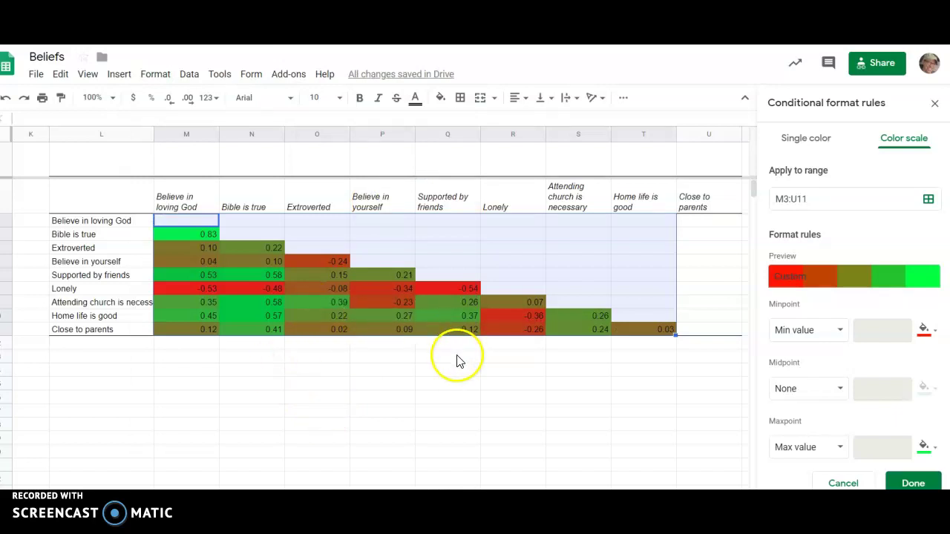
click(345, 358)
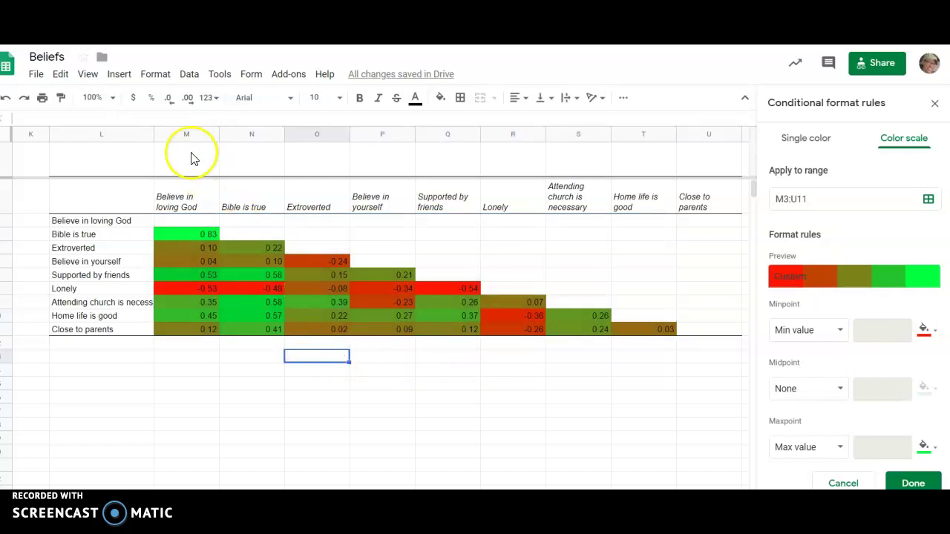
Step: Resize columns M through U together to a narrower width
drag(182, 138, 711, 178)
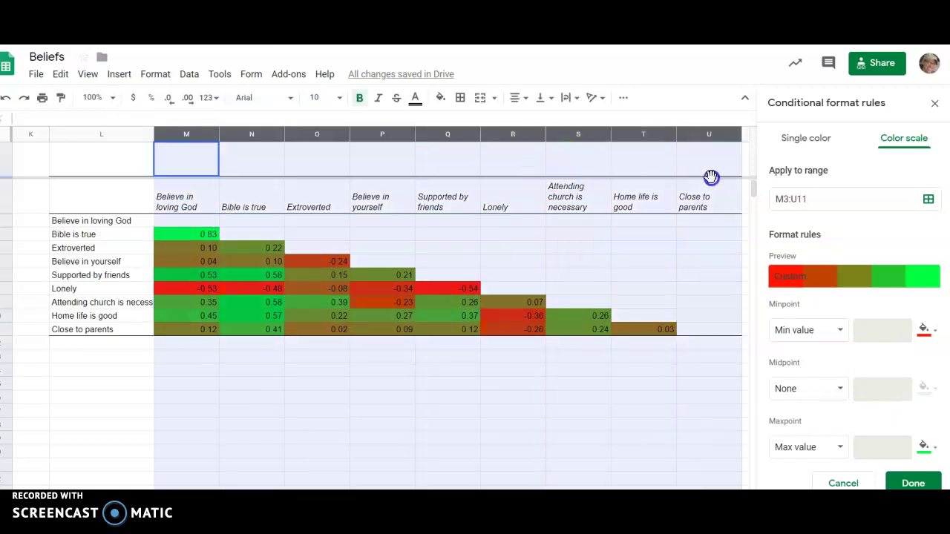
drag(675, 130, 659, 135)
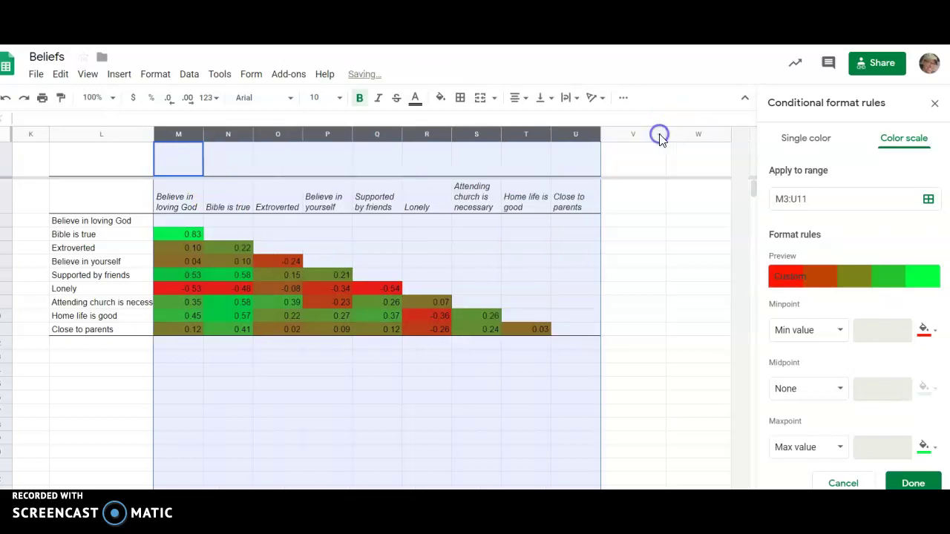
click(632, 316)
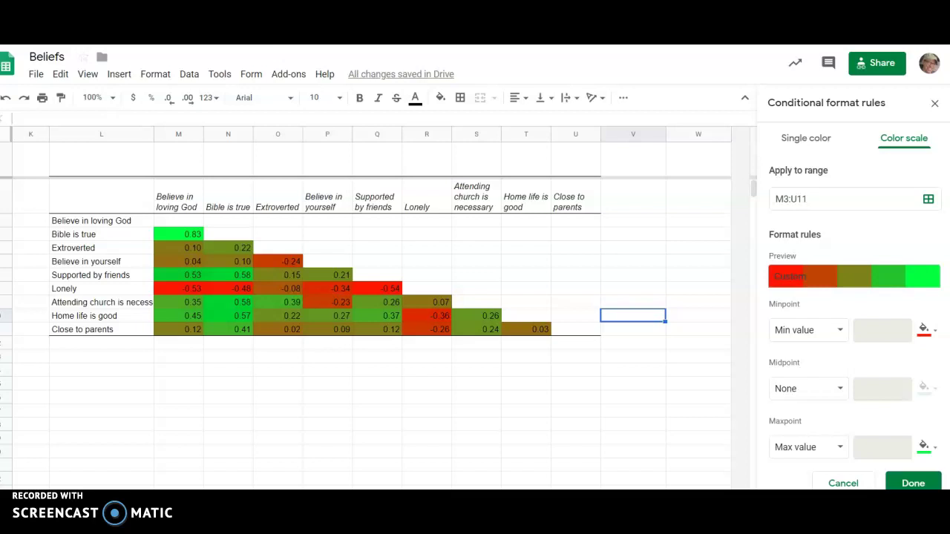
Step: Take a new rectangular Snipping Tool capture around the colour-shaded correlation table
key(alt+Tab)
drag(320, 72, 384, 72)
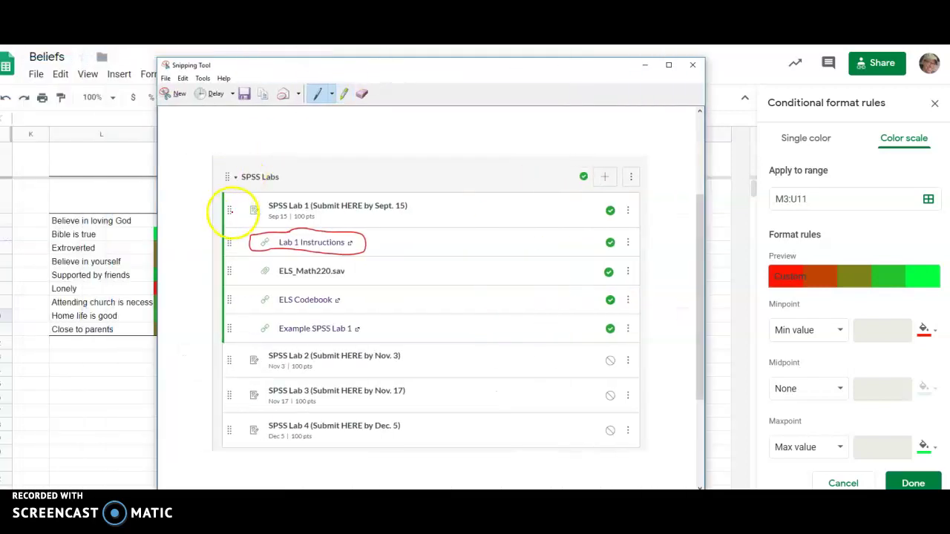
click(178, 93)
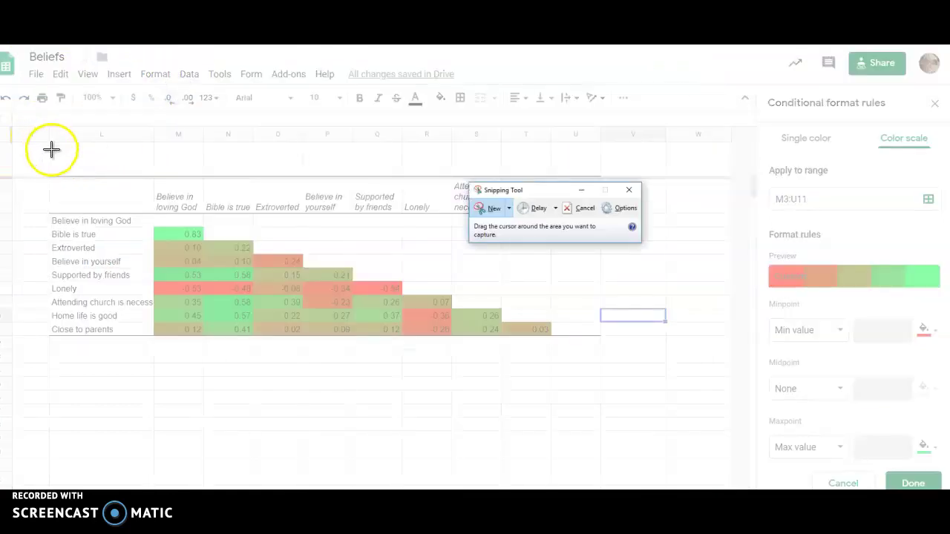
drag(45, 158, 619, 353)
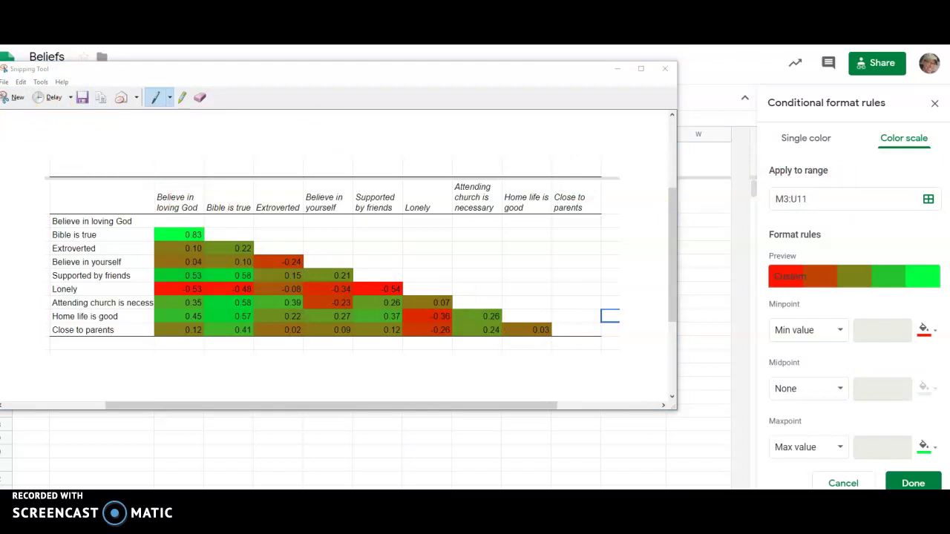
Step: Add a new slide 4 to the DIS3e_5_3 deck and paste the correlation table snip onto it
key(alt+Tab)
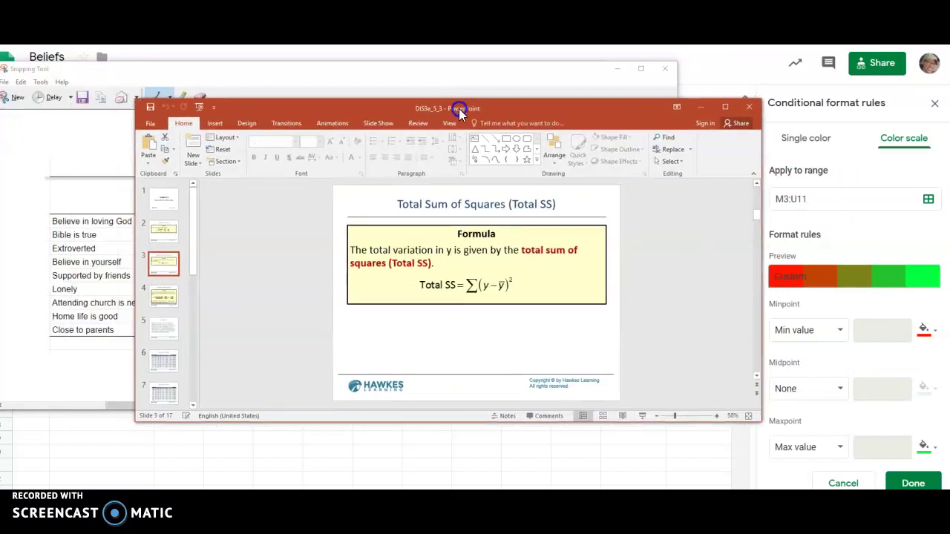
click(191, 140)
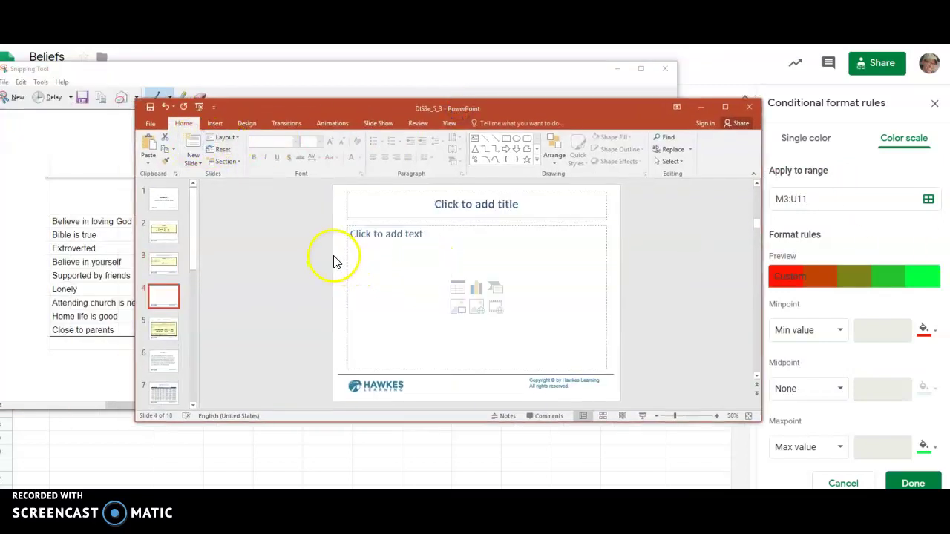
click(336, 257)
click(468, 273)
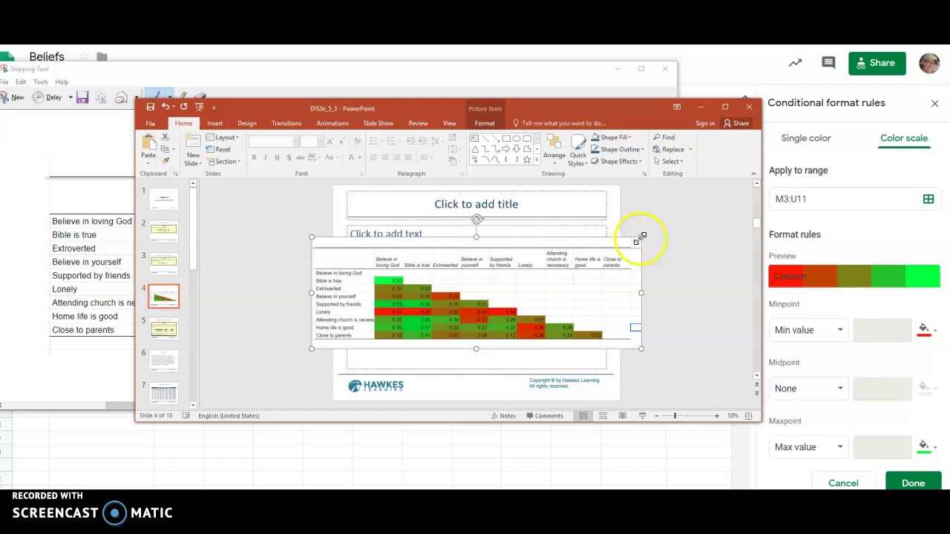
Step: Shrink the pasted table image and move it near the top of the slide
drag(642, 237, 576, 272)
drag(488, 307, 525, 250)
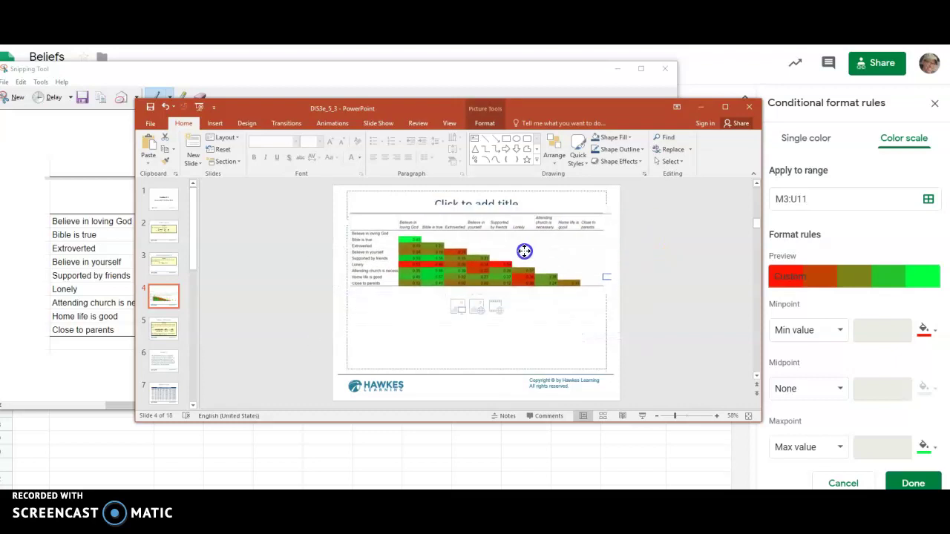
click(337, 271)
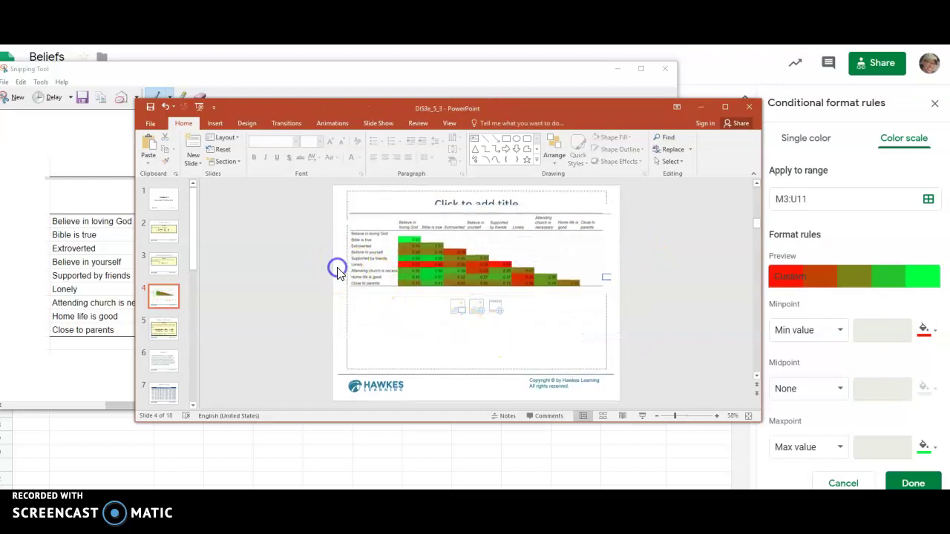